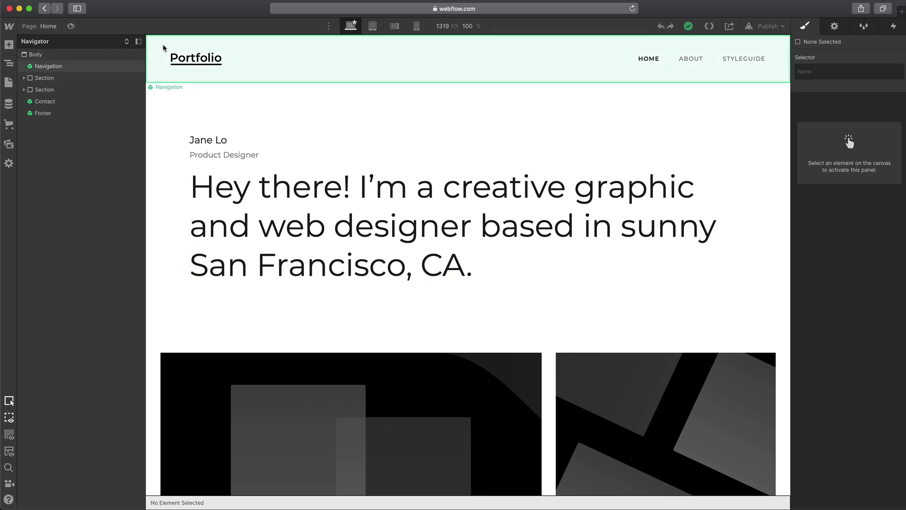
Add a Div Block at the page end and give it a new 'block section' class.
scroll(652, 189, "down", 7)
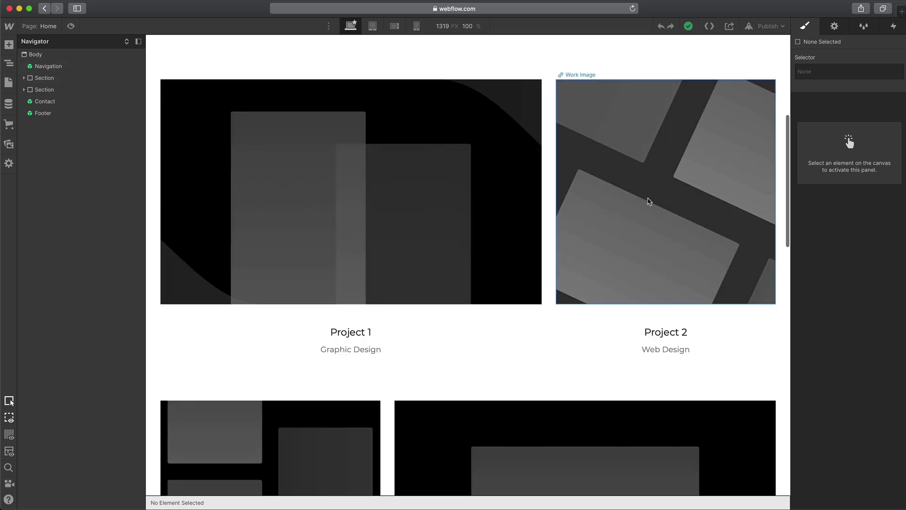
scroll(629, 202, "up", 7)
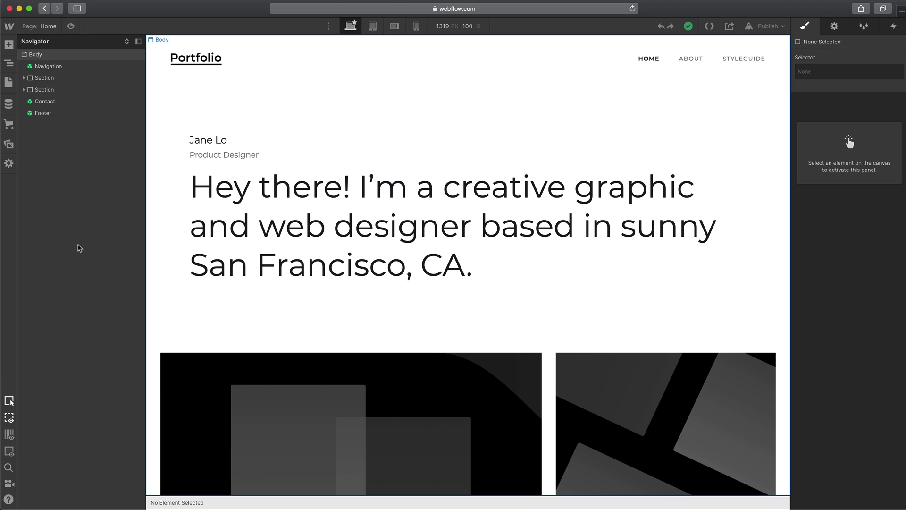
key("super+e")
type("div")
key("Return")
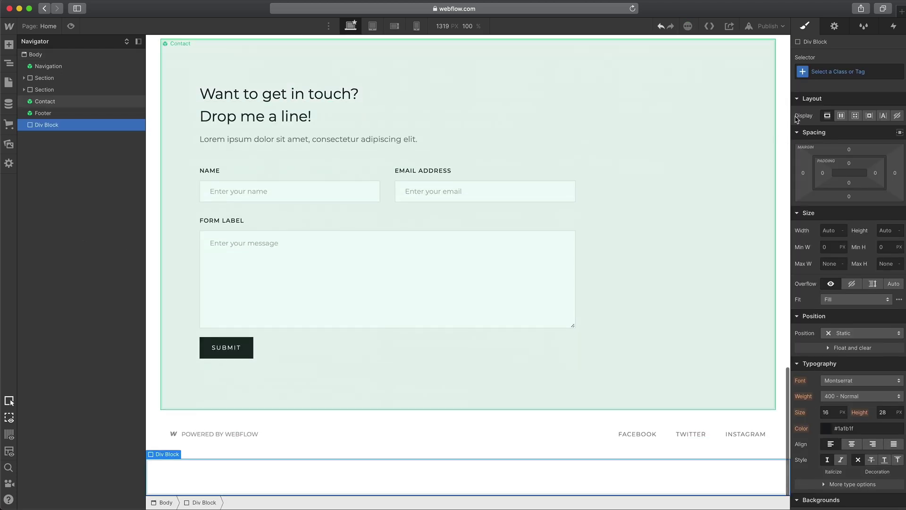
left_click(838, 72)
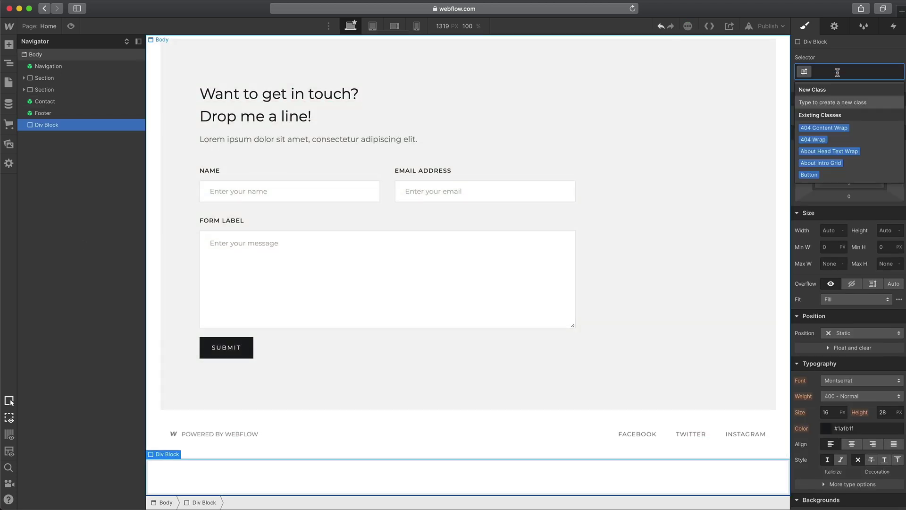
type("block section")
key("Return")
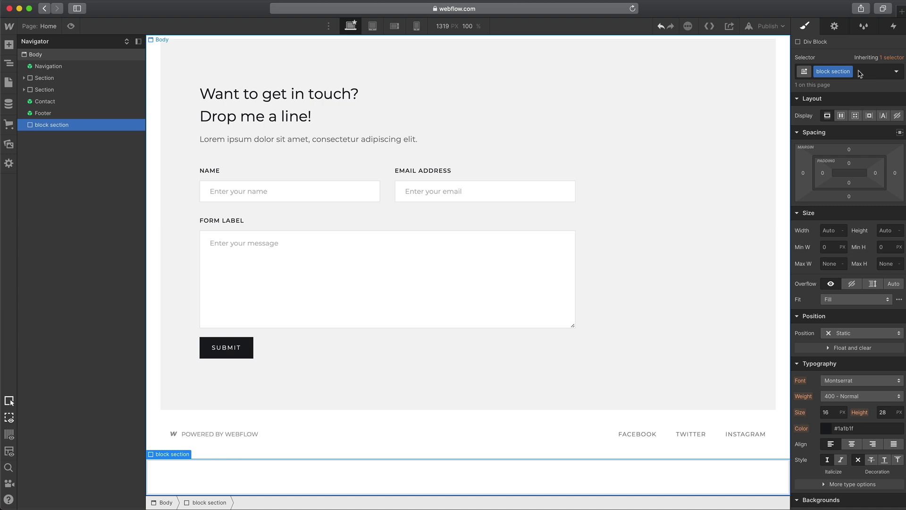
Nest a Div Block inside it and give the inner div the 'block wrapper' class.
key("super+v")
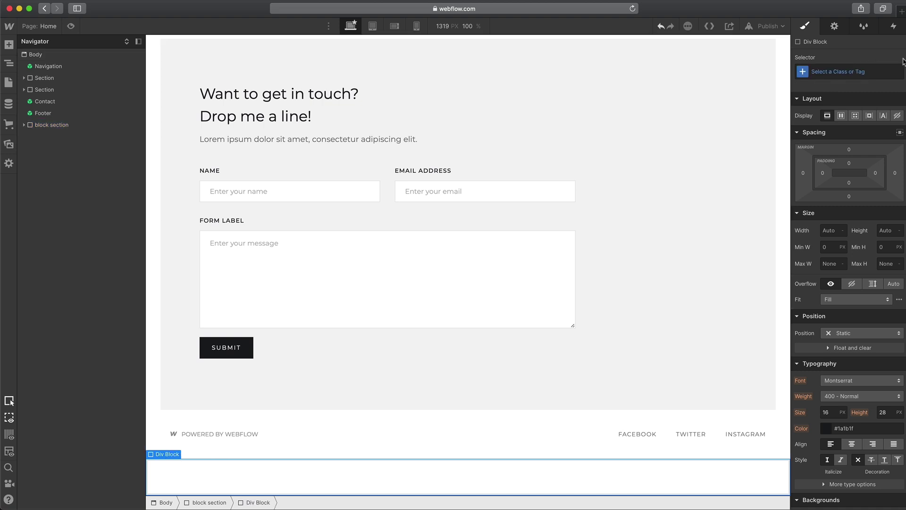
left_click(850, 71)
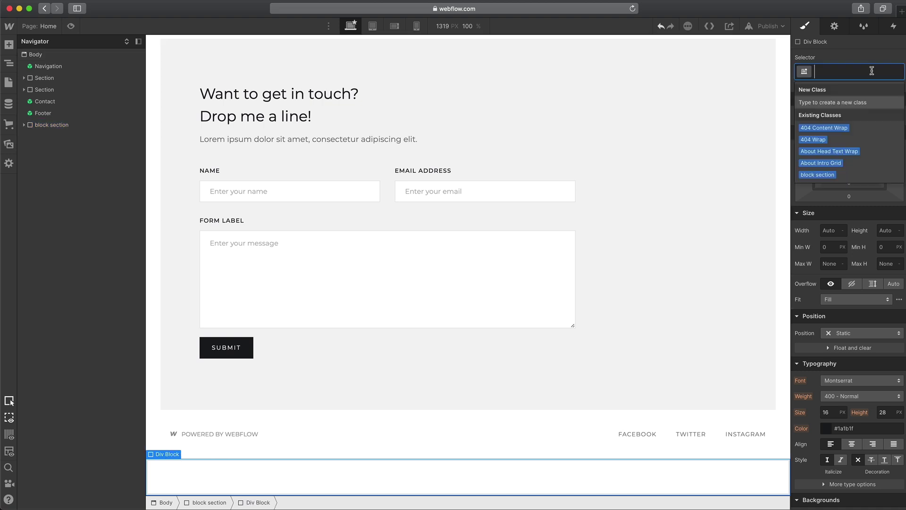
left_click(822, 136)
left_click(46, 126)
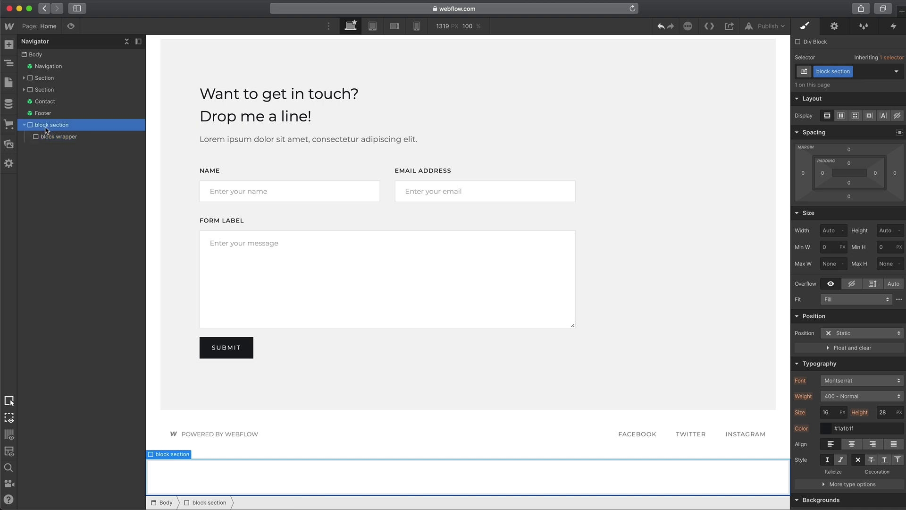
left_click(53, 139)
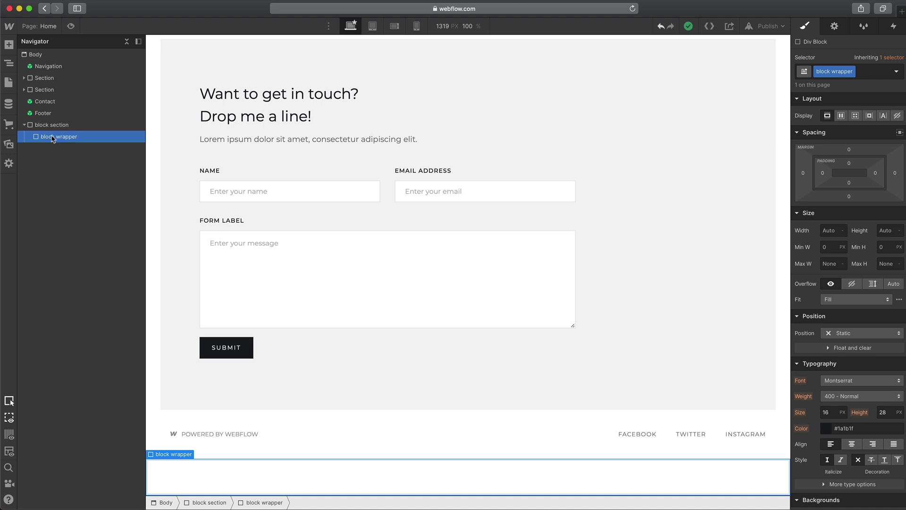
Insert an H1 Heading into the block wrapper and centre-align its text.
key("super+e")
type("head")
key("Return")
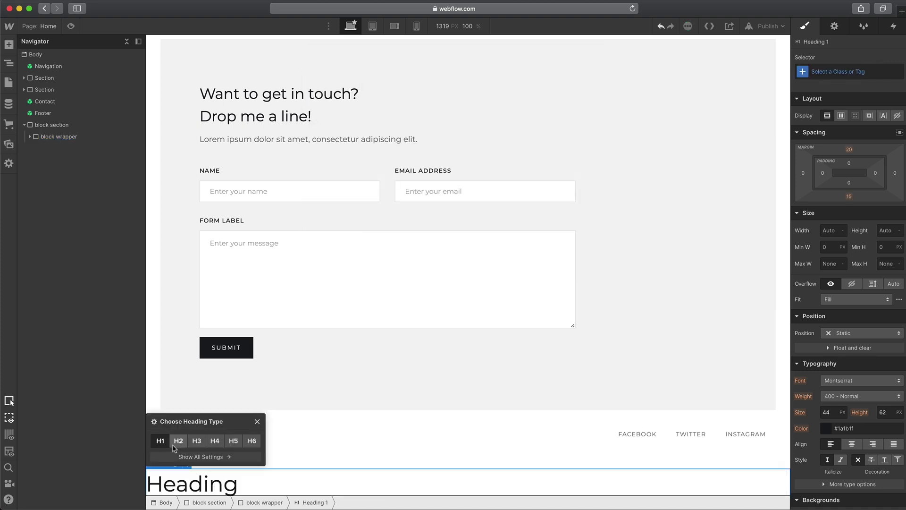
left_click(160, 441)
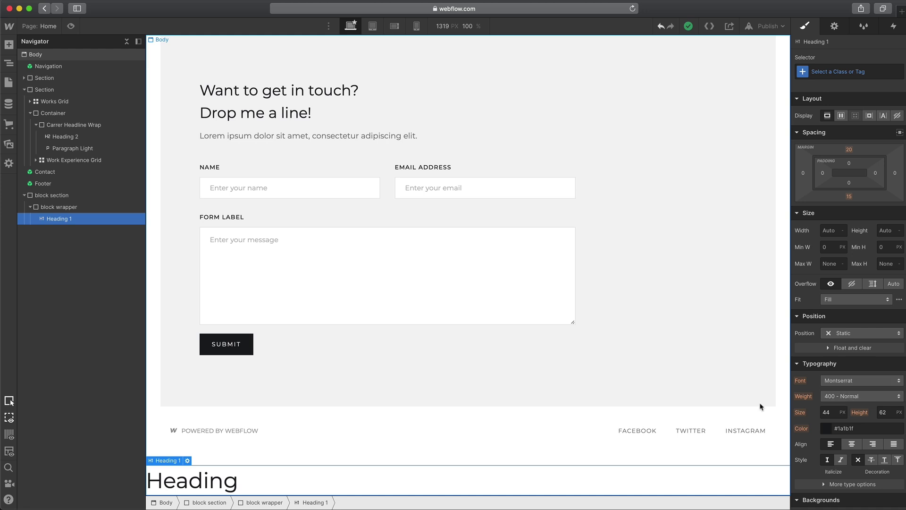
left_click(853, 444)
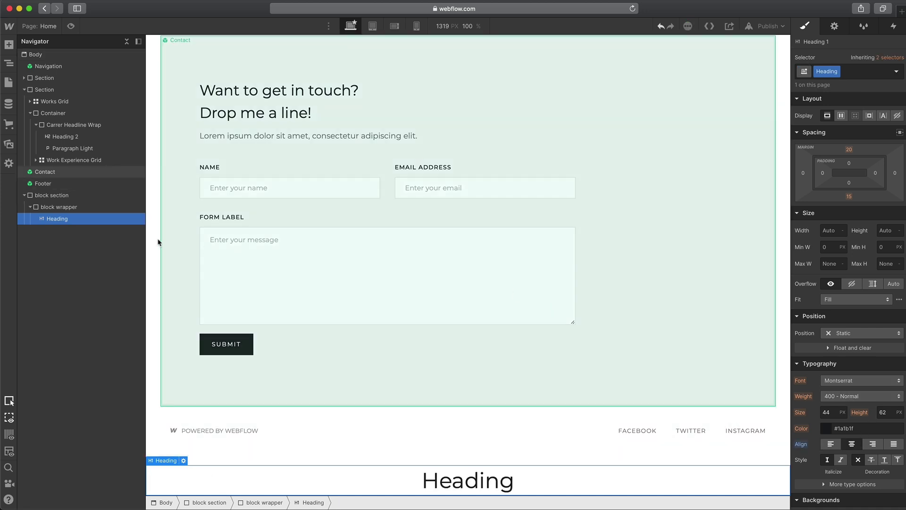
Give the block section 60 px padding on all sides.
left_click(55, 195)
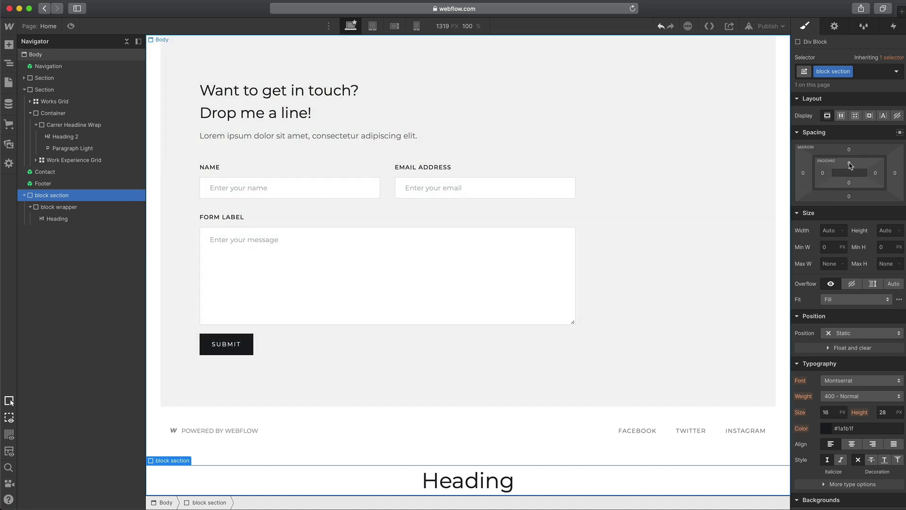
left_click_drag(850, 165, 853, 196)
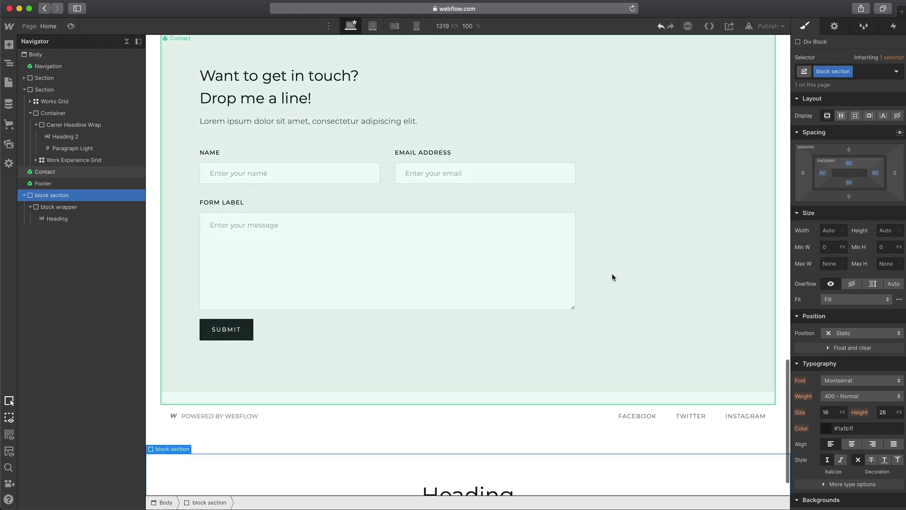
scroll(614, 278, "down", 2)
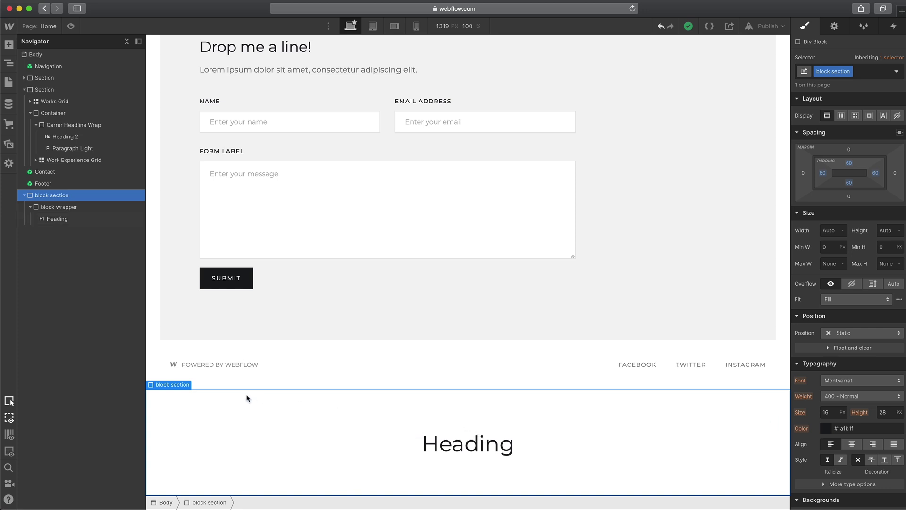
Set the block section background to blue (#0026ff at 61% opacity).
scroll(834, 326, "down", 5)
left_click(827, 256)
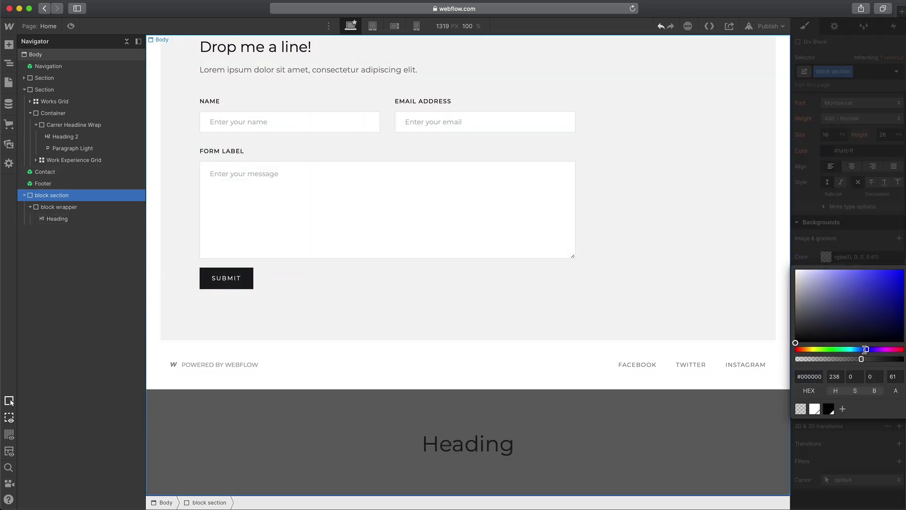
left_click_drag(862, 349, 865, 348)
left_click_drag(872, 302, 903, 270)
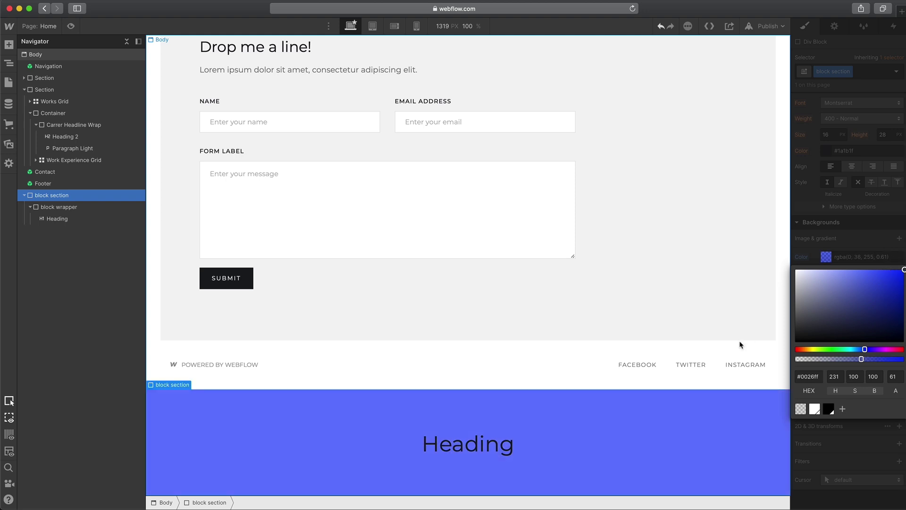
Make the Heading text colour white.
left_click(481, 446)
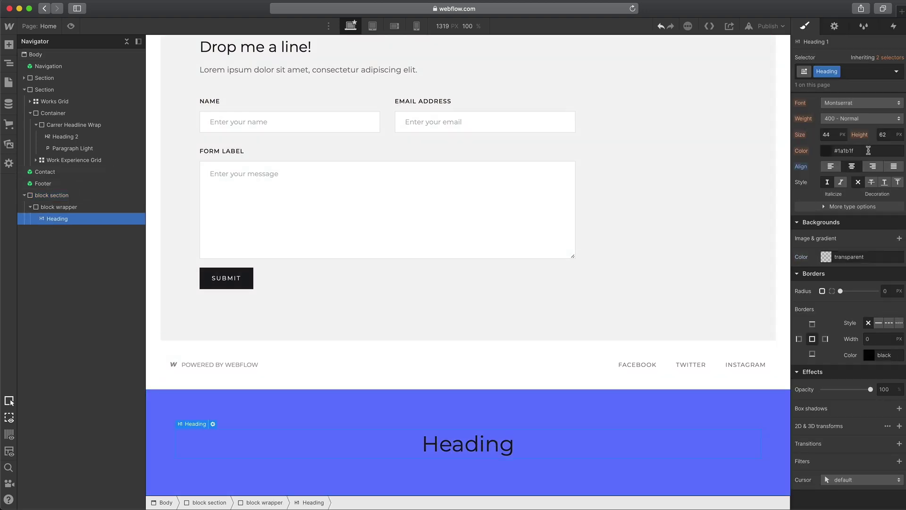
scroll(829, 255, "up", 6)
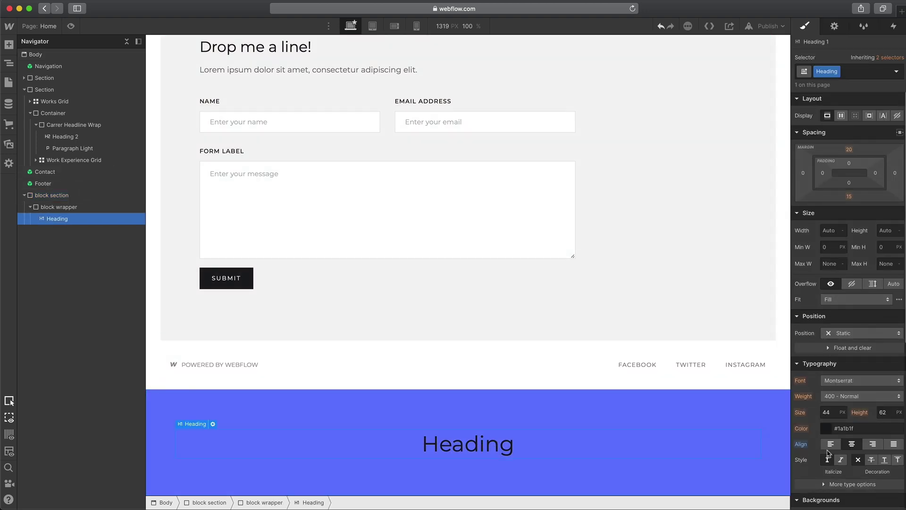
left_click(825, 428)
left_click_drag(820, 325, 803, 232)
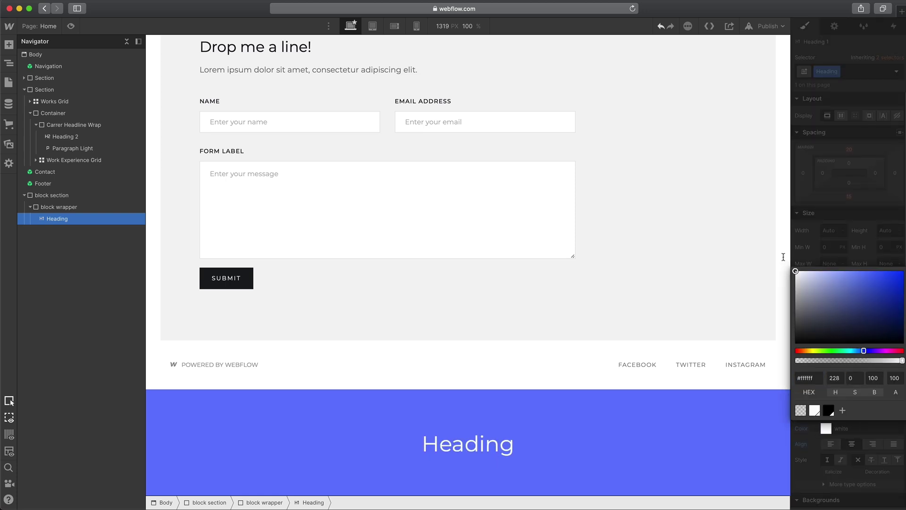
left_click(816, 223)
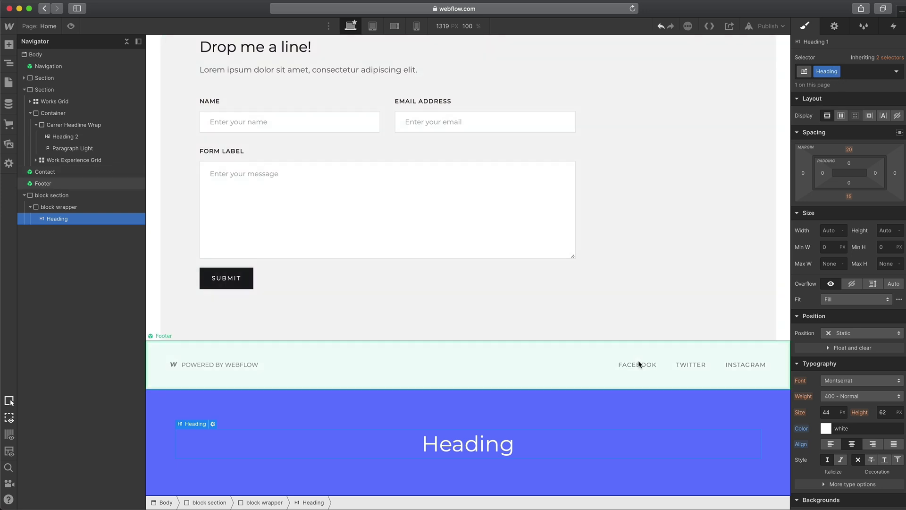
Collapse block section in the Navigator and set its top and bottom margins to 60 px.
left_click(65, 196)
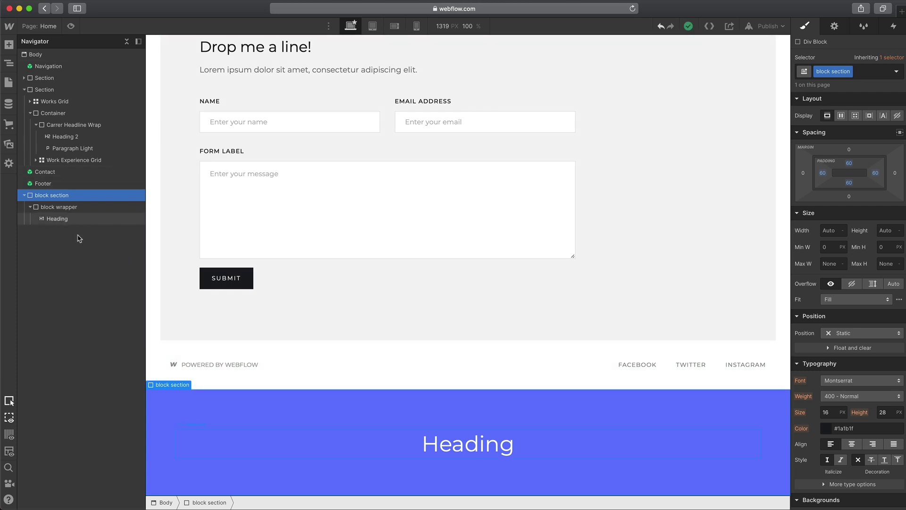
left_click(24, 196)
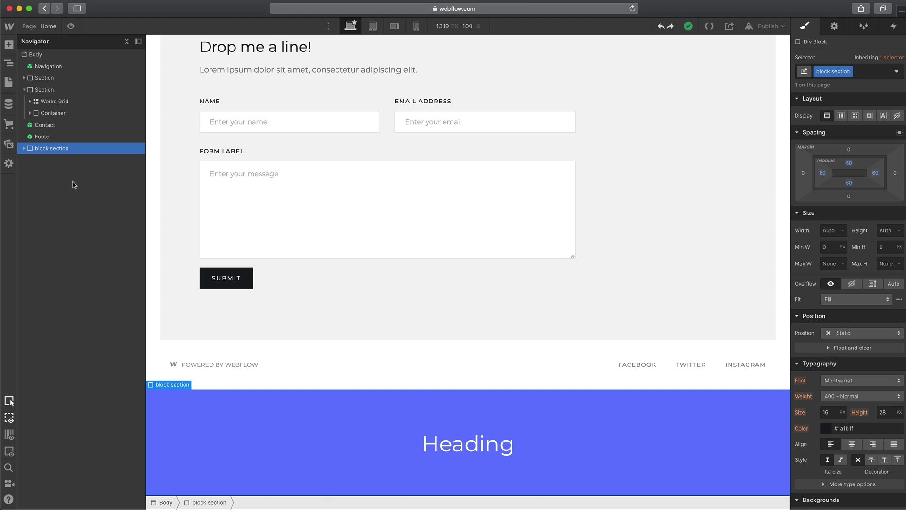
left_click(866, 71)
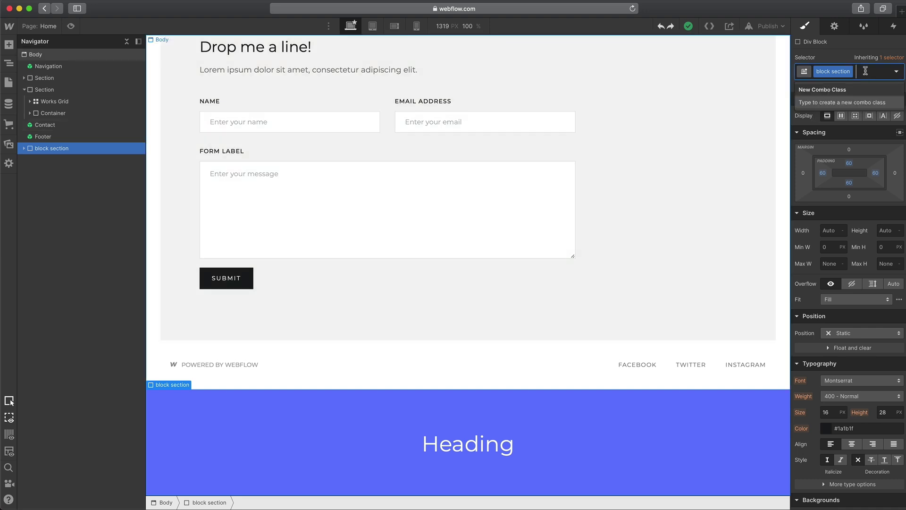
left_click(870, 135)
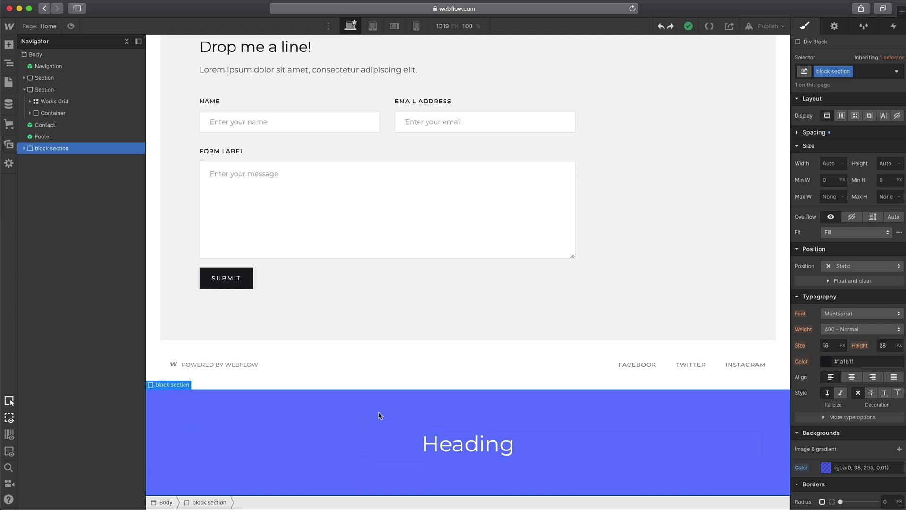
left_click(805, 133)
left_click(849, 150)
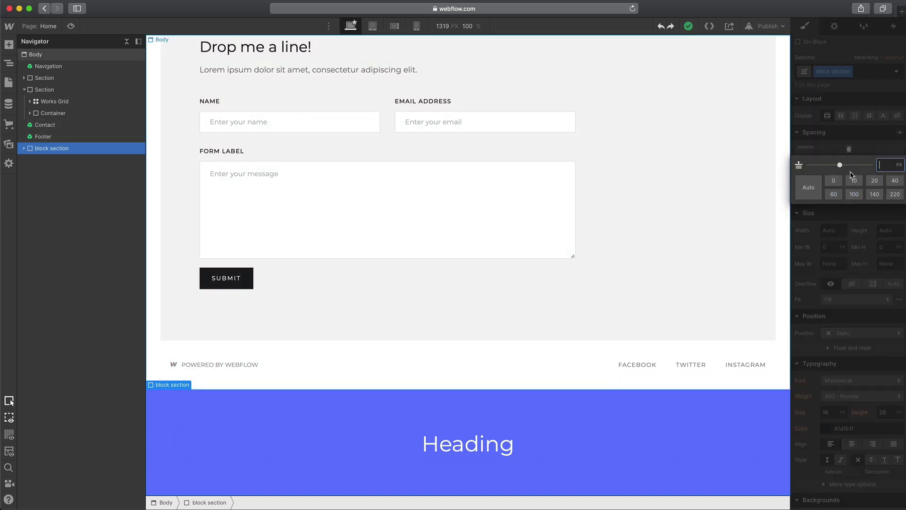
left_click(834, 196)
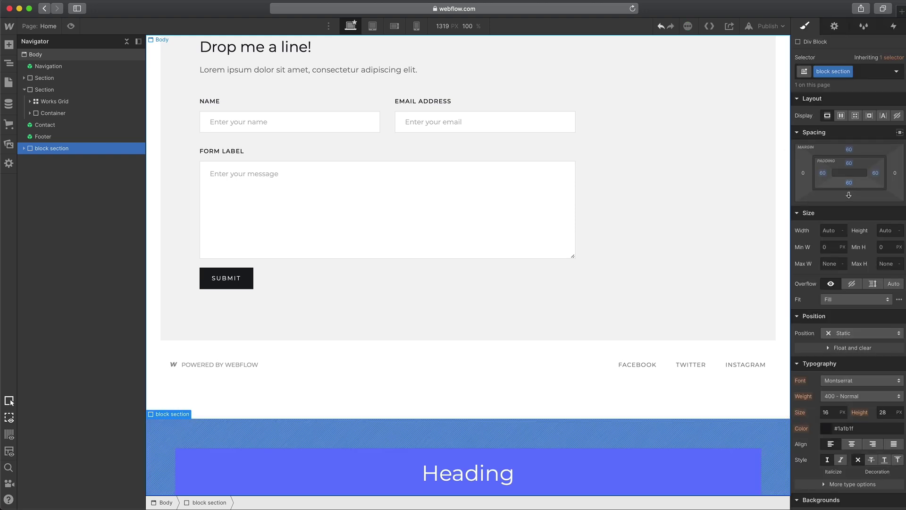
left_click(849, 196)
left_click(834, 241)
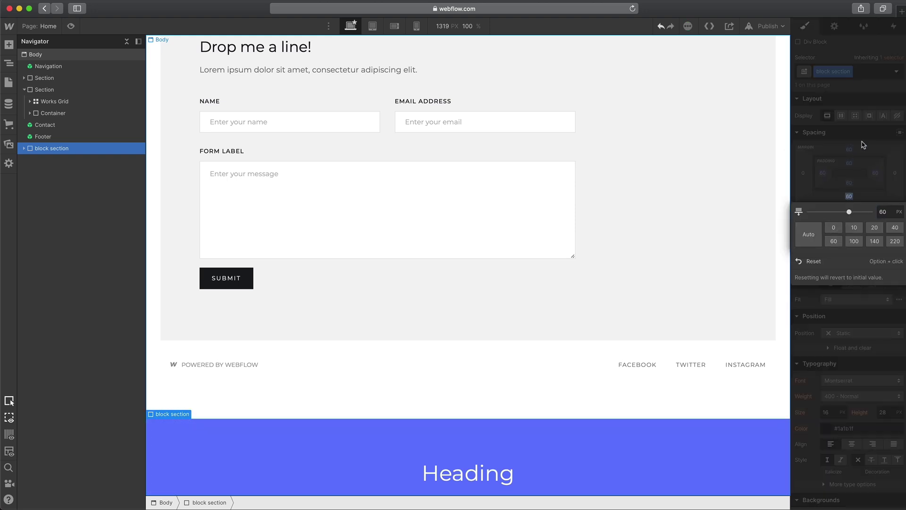
scroll(683, 246, "down", 1)
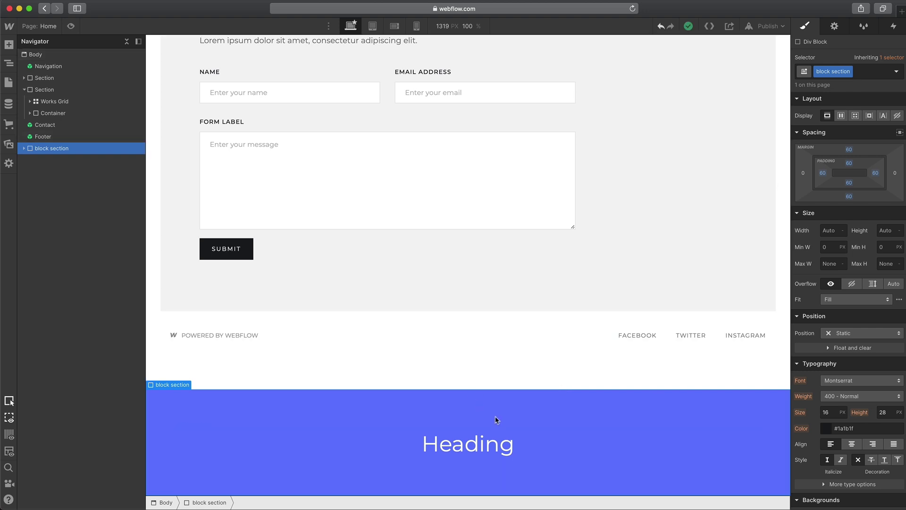
Create a 'nomargin' combo class on block section with top and bottom margins of 0.
left_click(869, 74)
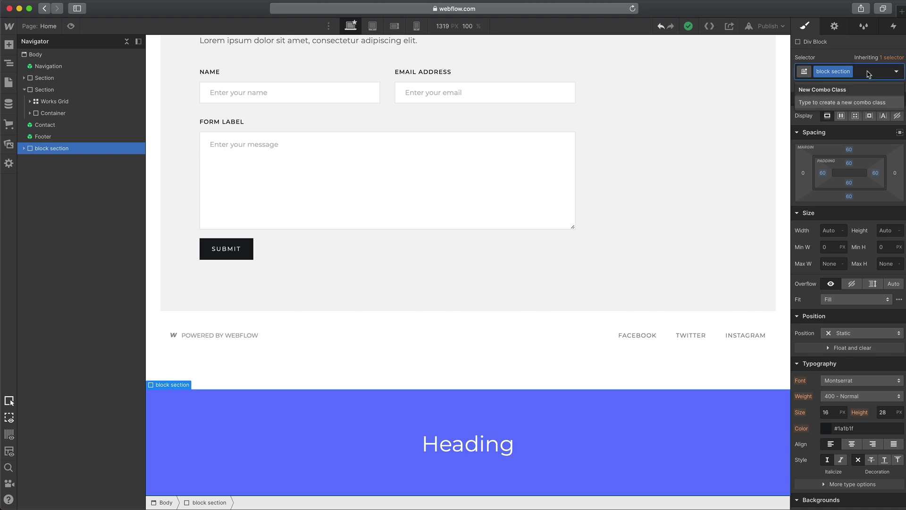
type("nomargin")
key("Return")
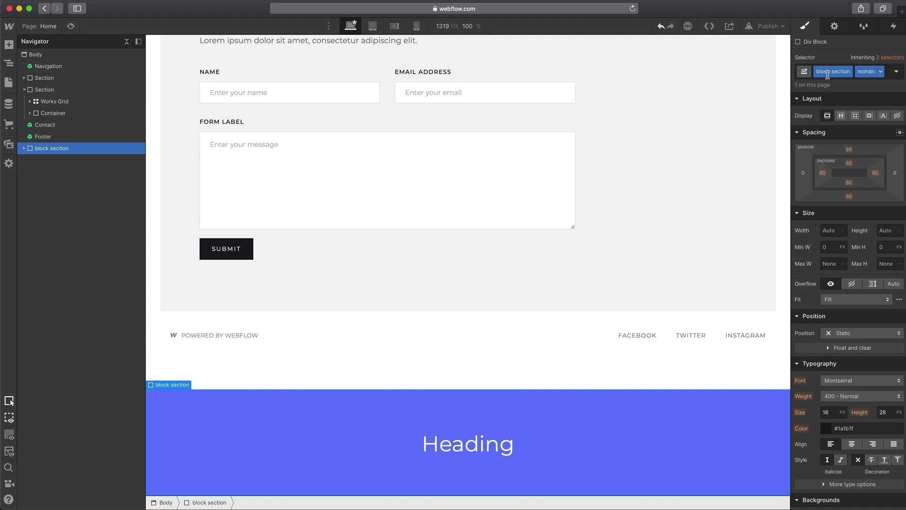
left_click(849, 150)
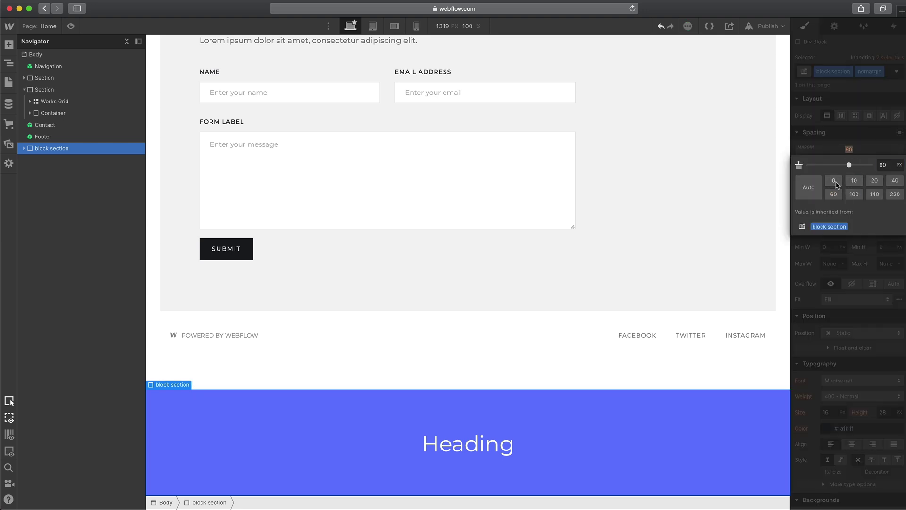
left_click(834, 181)
left_click(849, 197)
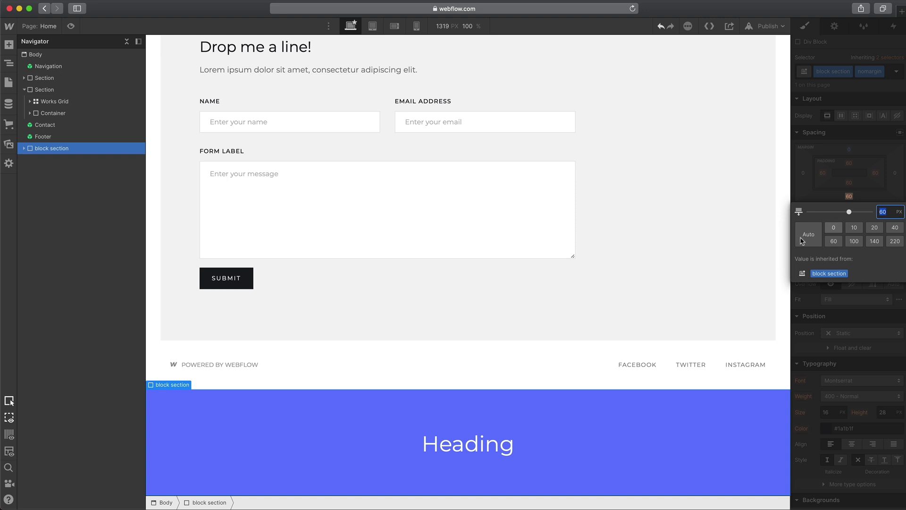
left_click(834, 228)
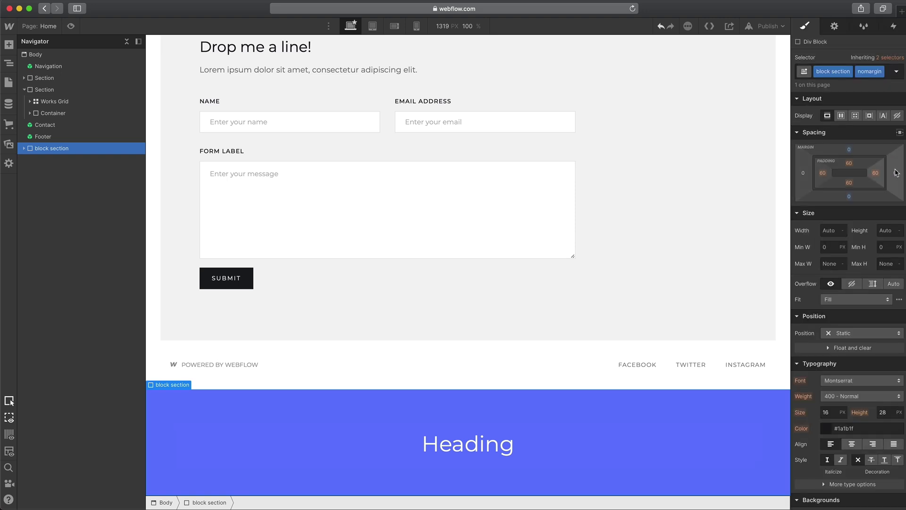
Replace nomargin with a new 'nomargintop' combo class that sets the top margin to 0.
left_click(887, 71)
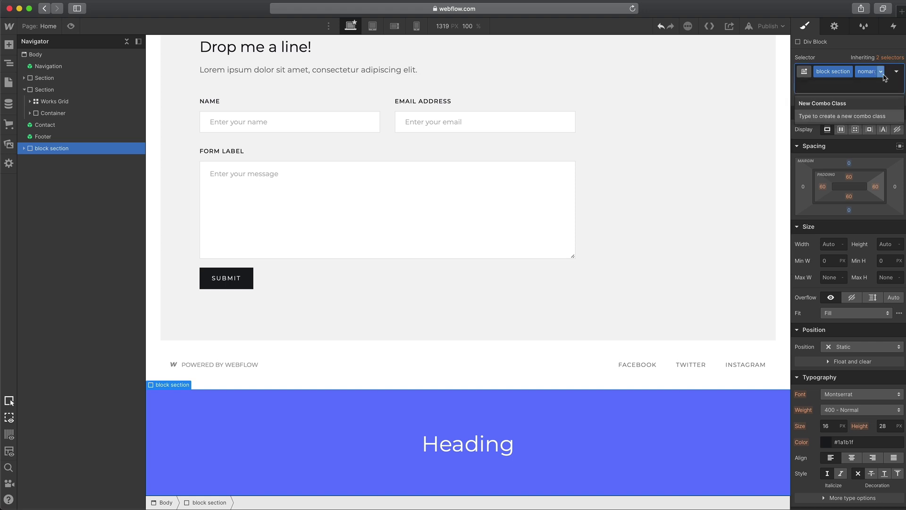
key("BackSpace")
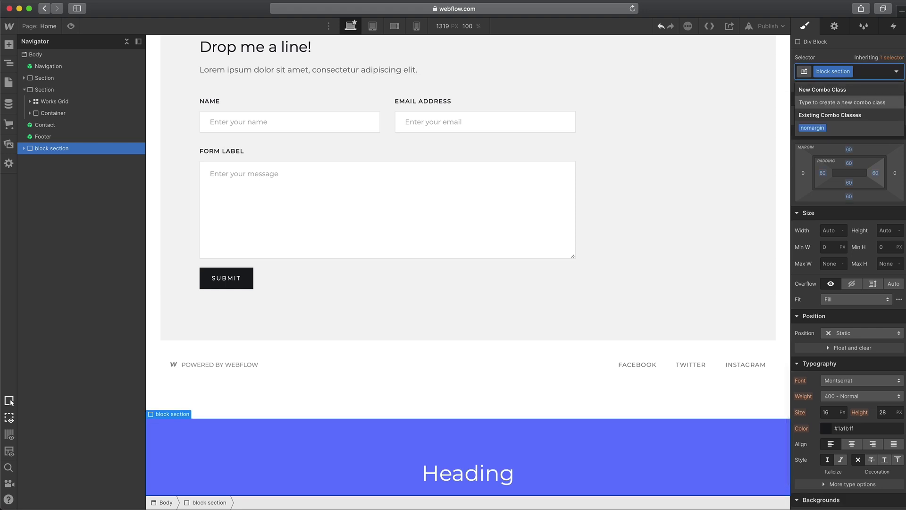
type("nomargintop")
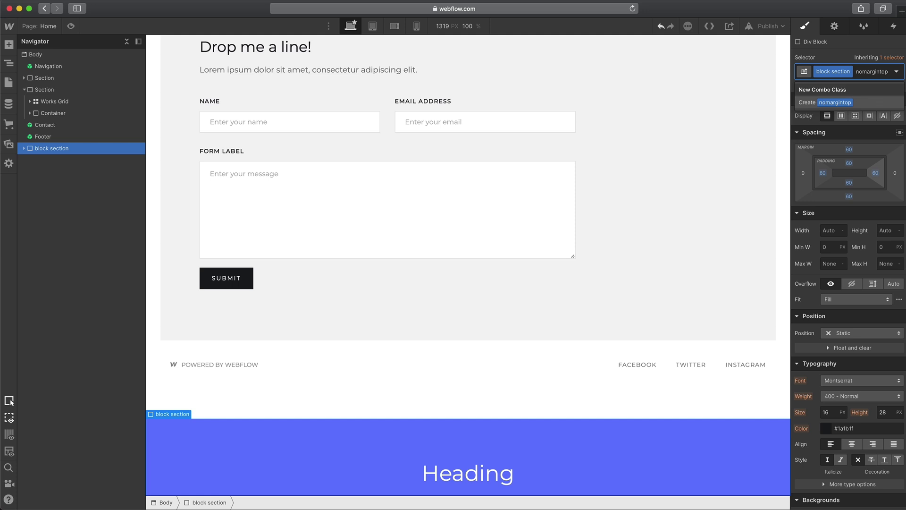
key("Return")
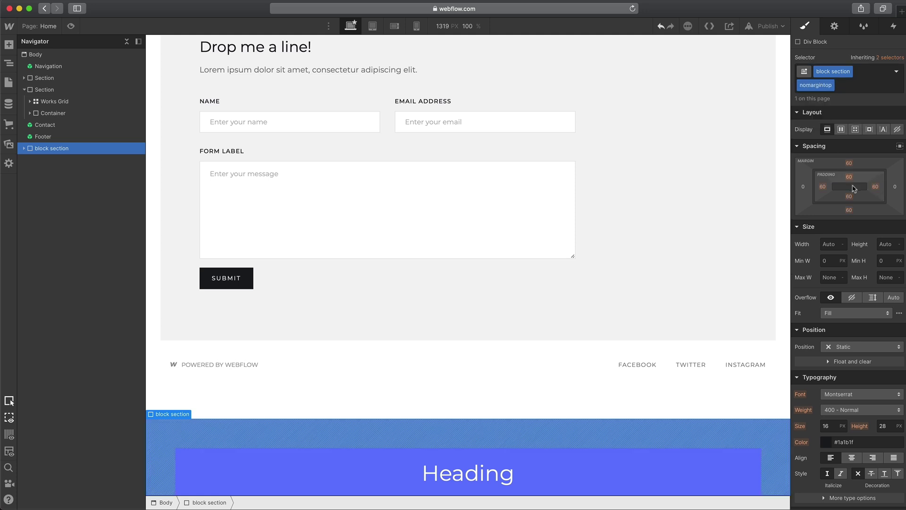
left_click(853, 166)
left_click(834, 194)
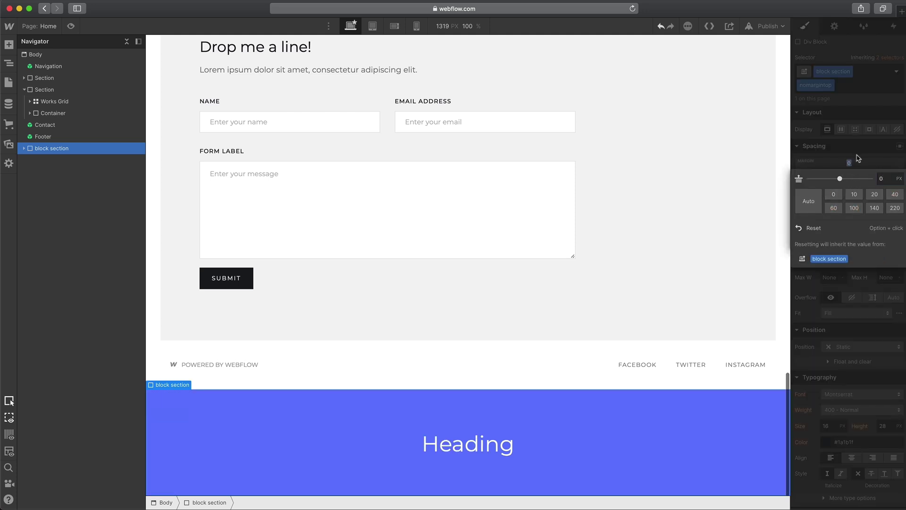
Create a 'nomarginbottom' combo class, then remove it, leaving only the base class.
left_click(856, 92)
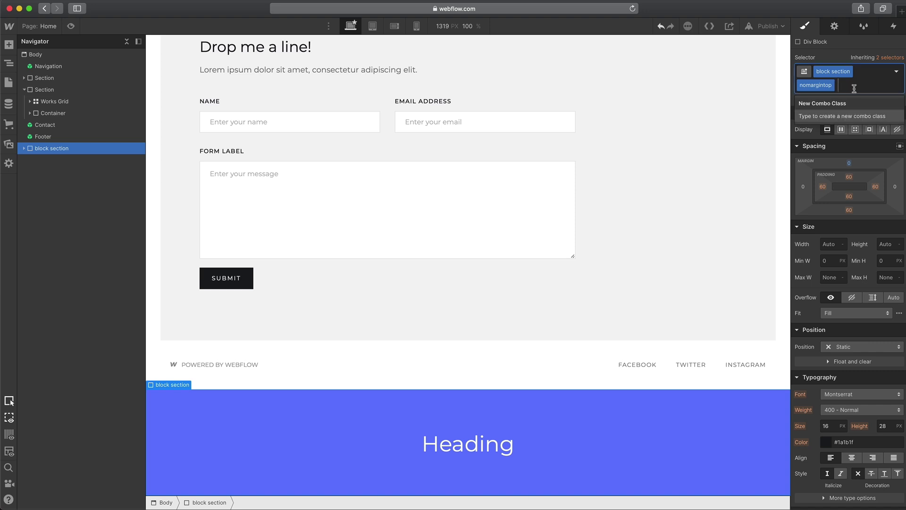
key("BackSpace")
type("nomarginbottom")
key("Return")
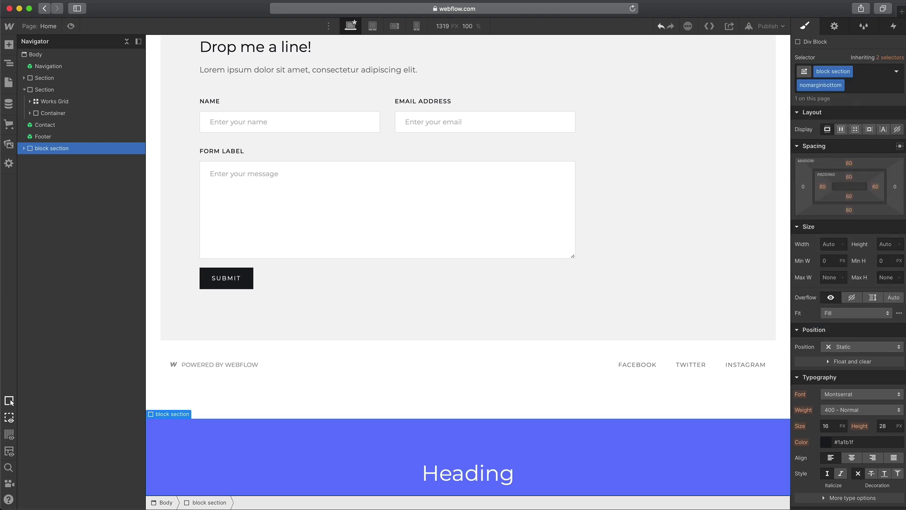
left_click(850, 210)
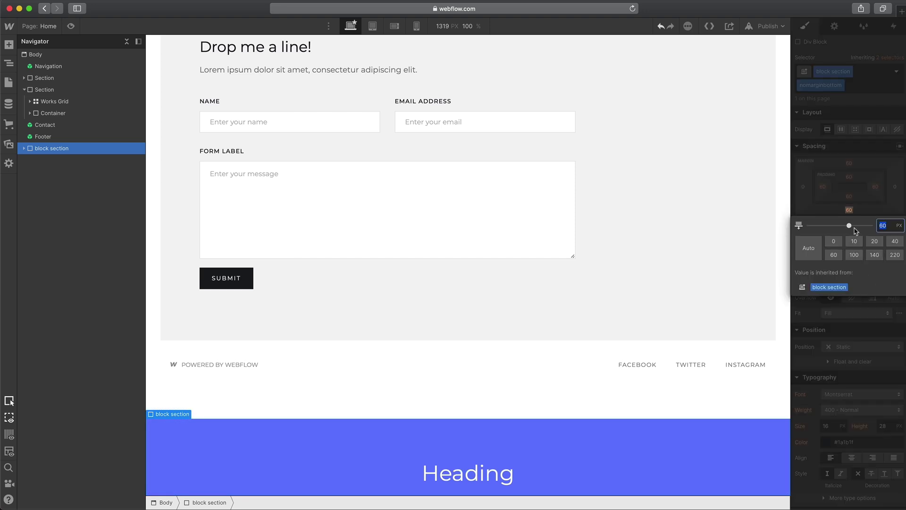
left_click(871, 85)
key("BackSpace")
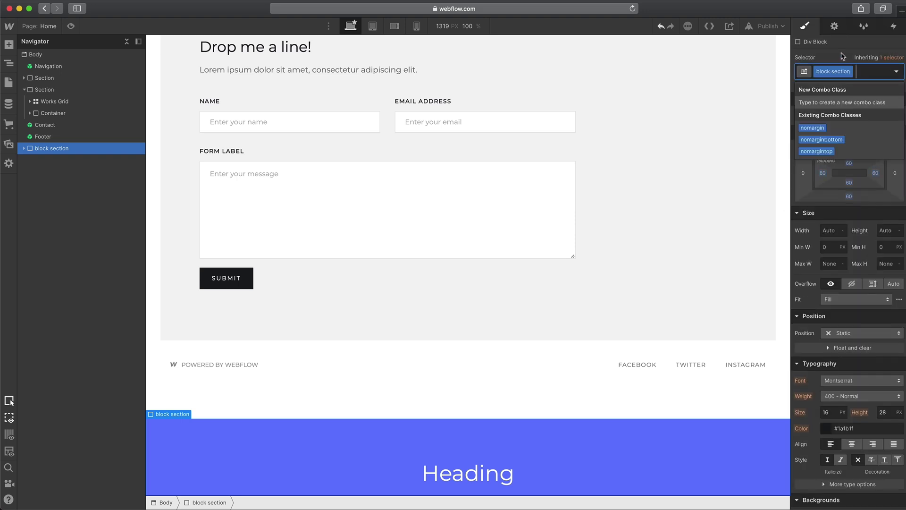
left_click(864, 72)
left_click(872, 70)
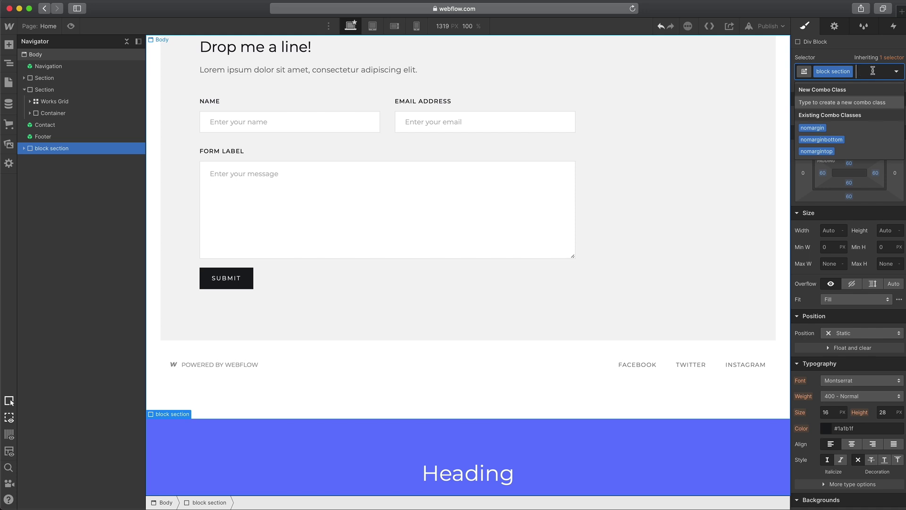
left_click(817, 131)
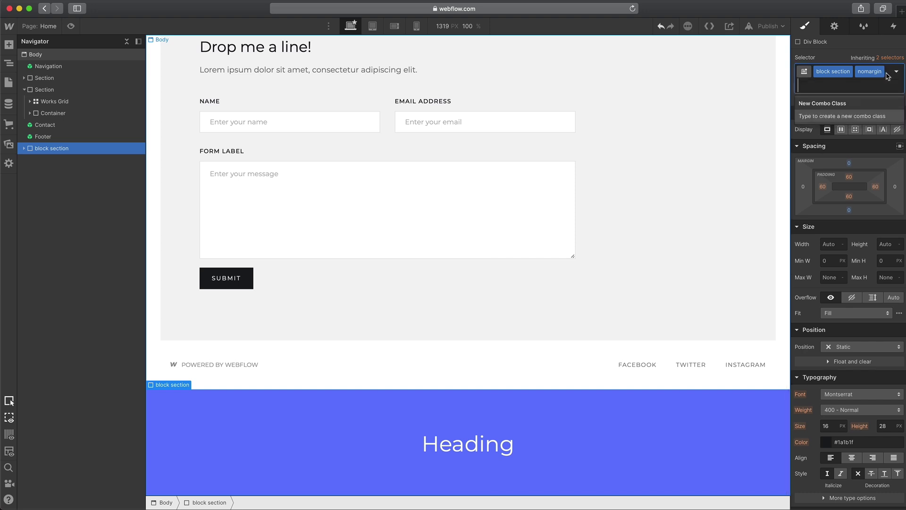
key("BackSpace")
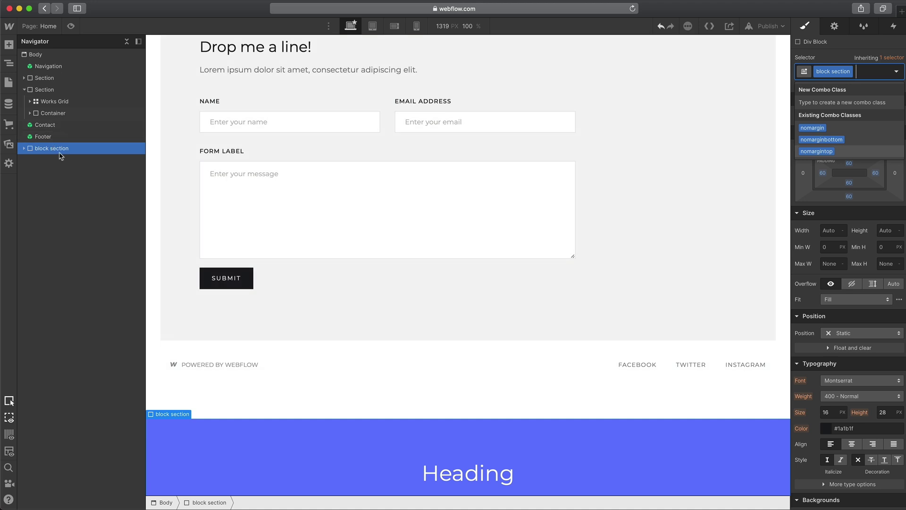
Move block section above Contact, apply nomargin, and place a duplicate below the intro section.
left_click_drag(61, 156, 63, 119)
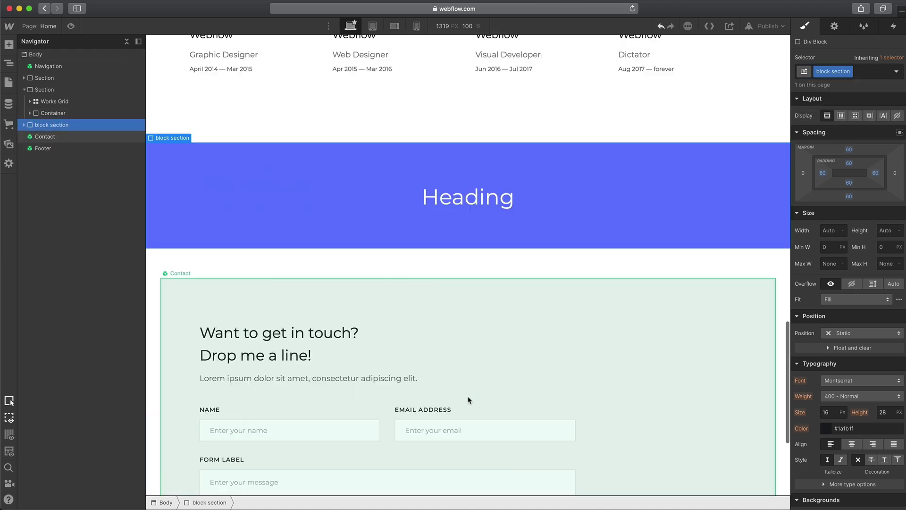
scroll(469, 400, "up", 5)
scroll(434, 222, "down", 2)
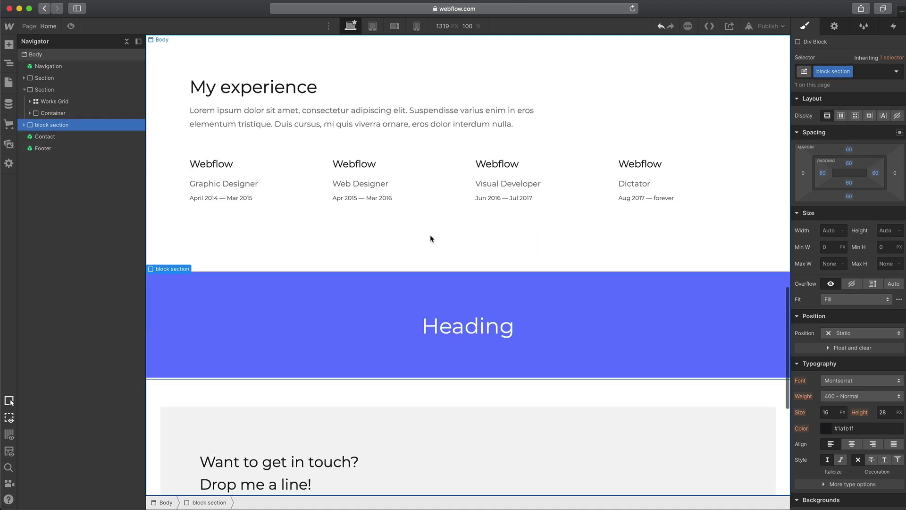
scroll(431, 238, "down", 2)
left_click(865, 72)
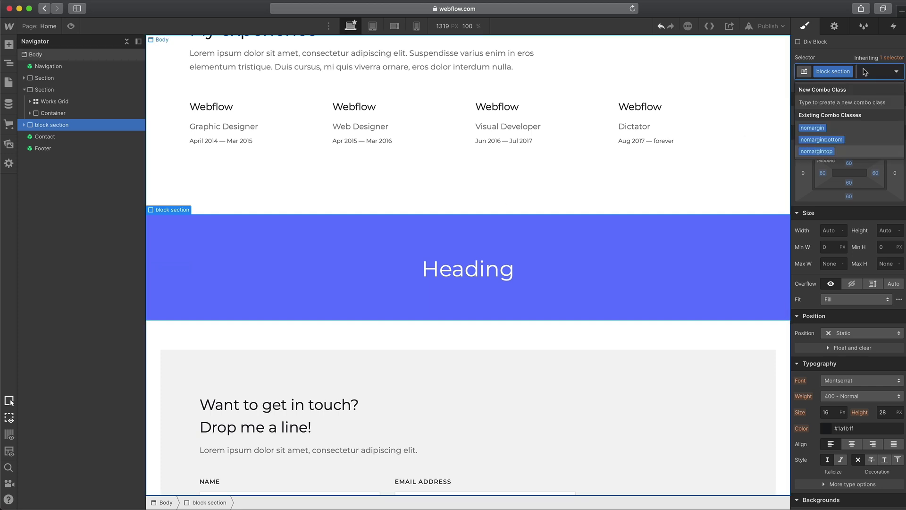
left_click(817, 128)
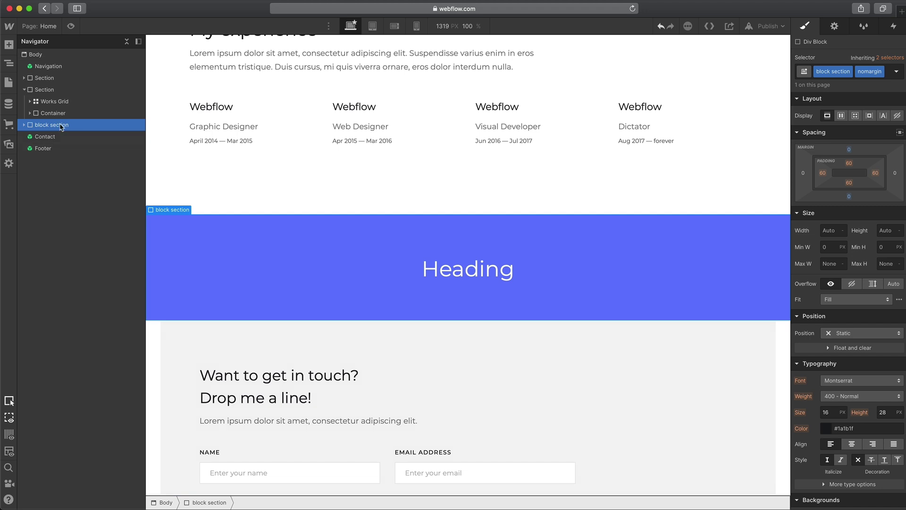
key("super+d")
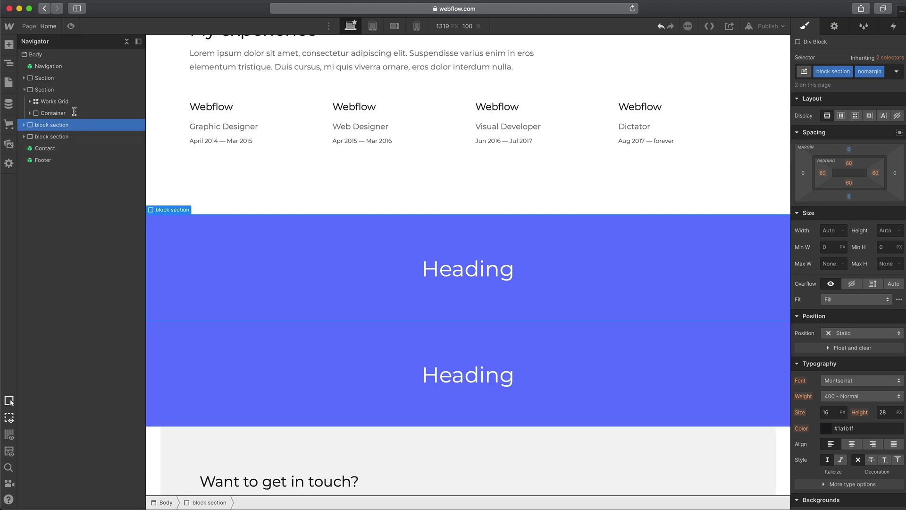
left_click_drag(73, 132, 71, 90)
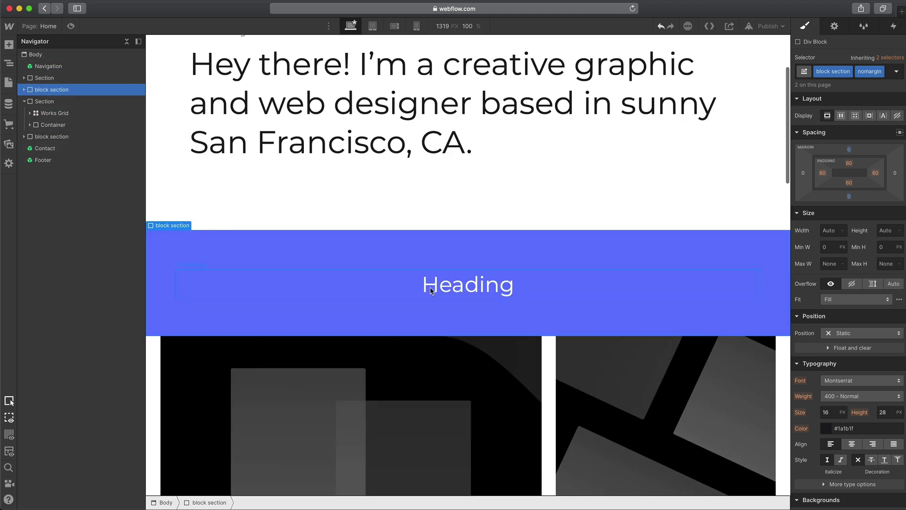
Swap nomargin for nomargintop on the upper copy and add a new 'large' combo class.
left_click(888, 75)
key("BackSpace")
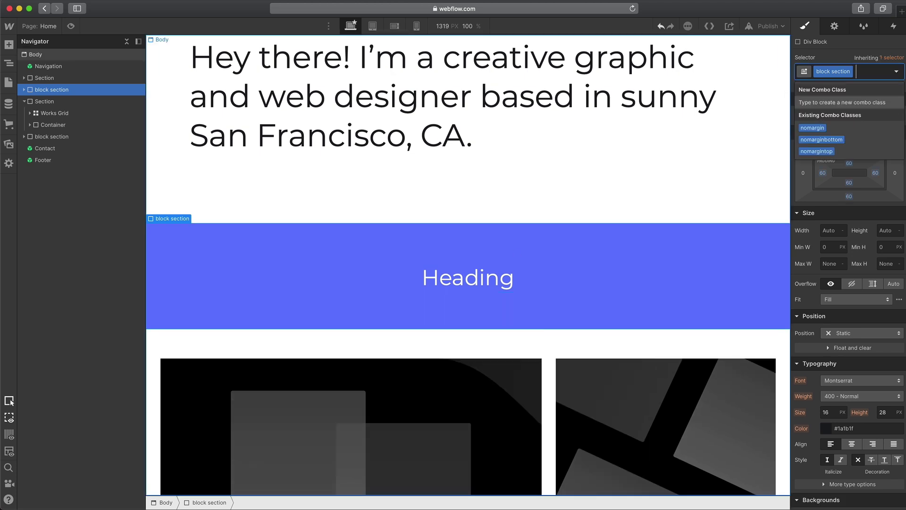
left_click(817, 151)
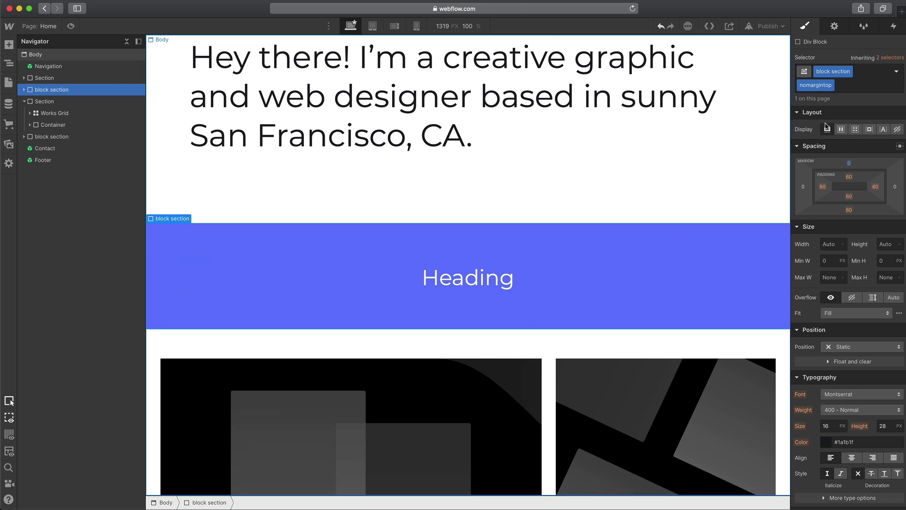
left_click(870, 87)
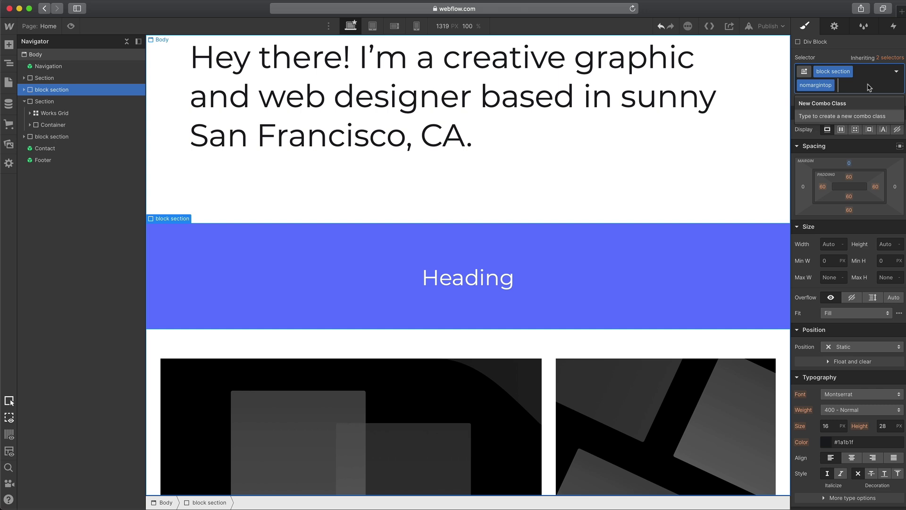
type("large")
key("Return")
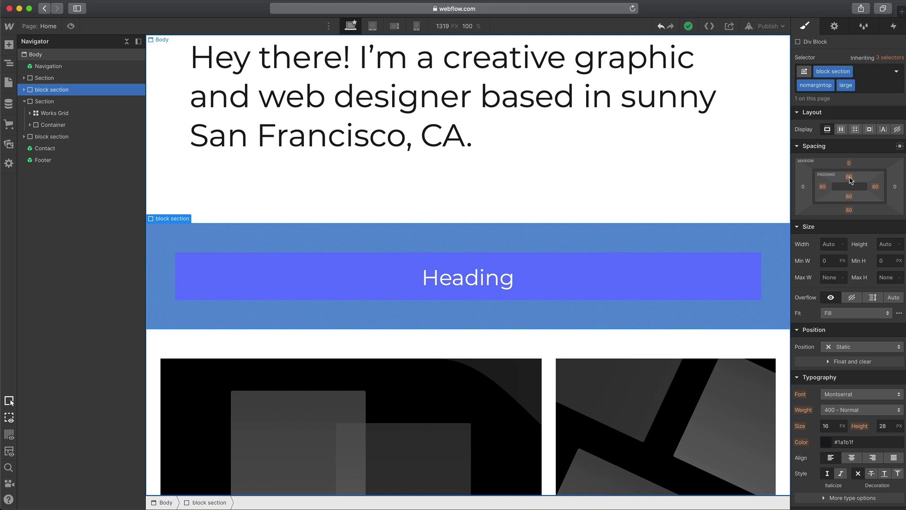
Give the large variant 192 px top and bottom padding and a black background.
left_click_drag(850, 197, 848, 245)
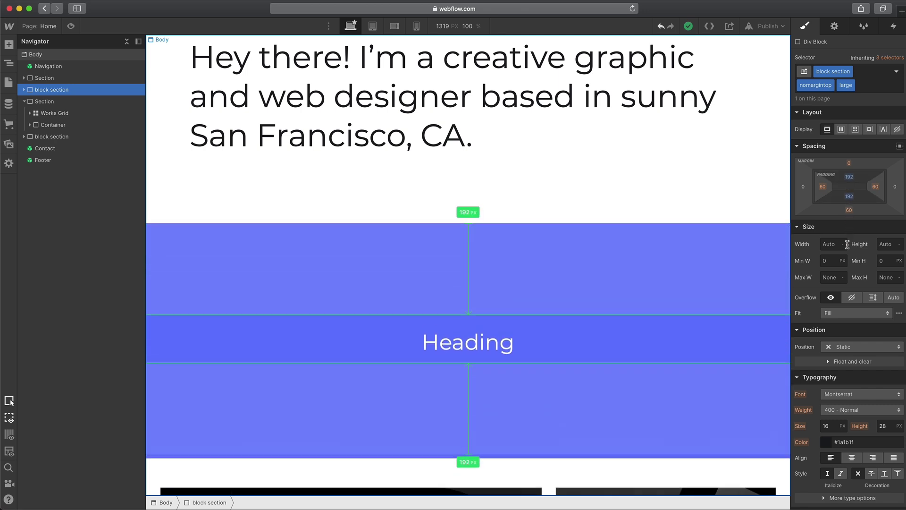
scroll(825, 398, "down", 3)
left_click(826, 402)
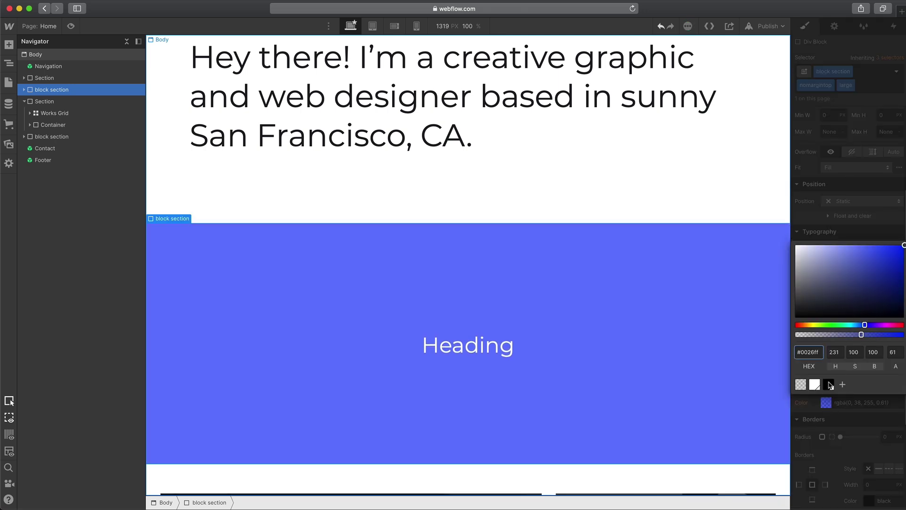
left_click(829, 365)
left_click(811, 208)
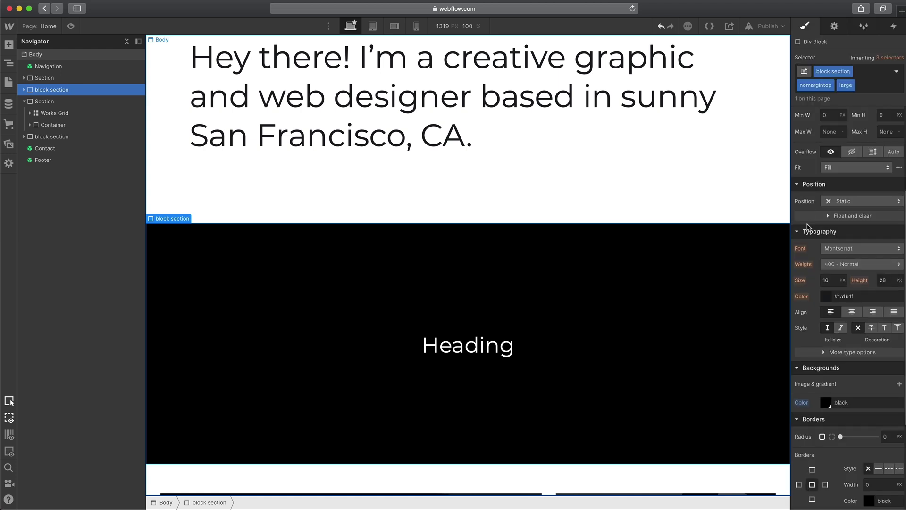
scroll(540, 269, "down", 10)
scroll(541, 271, "down", 10)
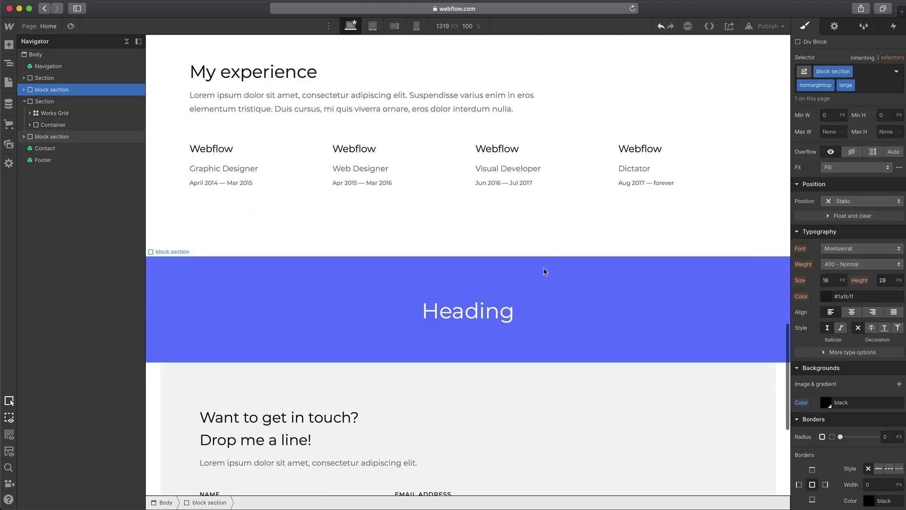
scroll(542, 269, "up", 10)
scroll(624, 330, "up", 6)
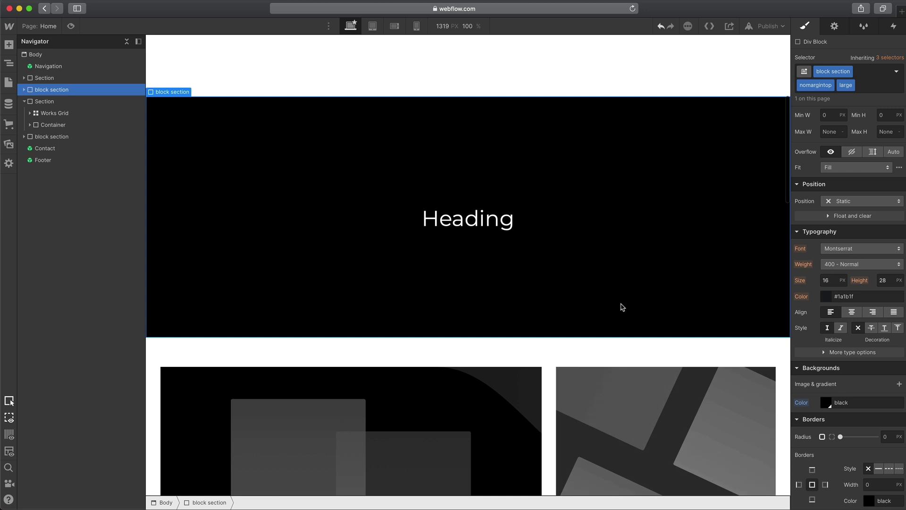
Select the Heading inside the black block, then exit text editing.
double_click(484, 220)
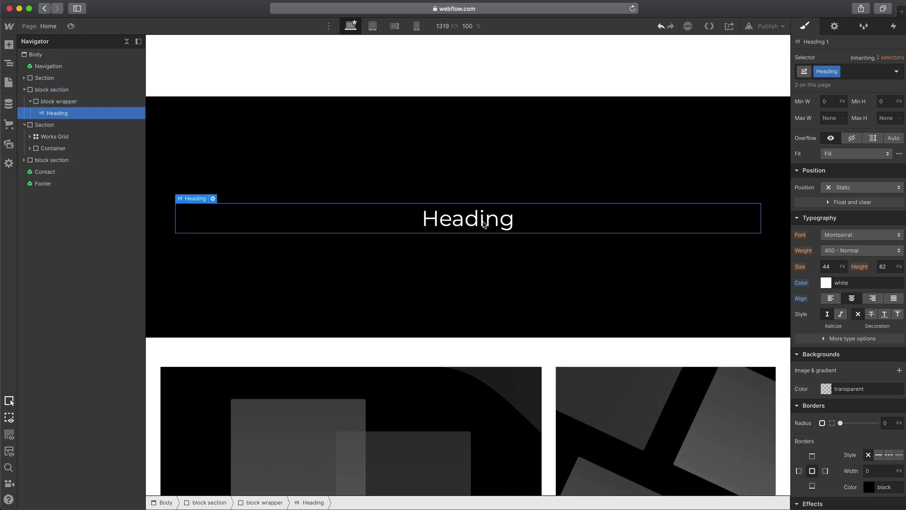
left_click(587, 75)
scroll(513, 425, "up", 5)
scroll(518, 379, "up", 1)
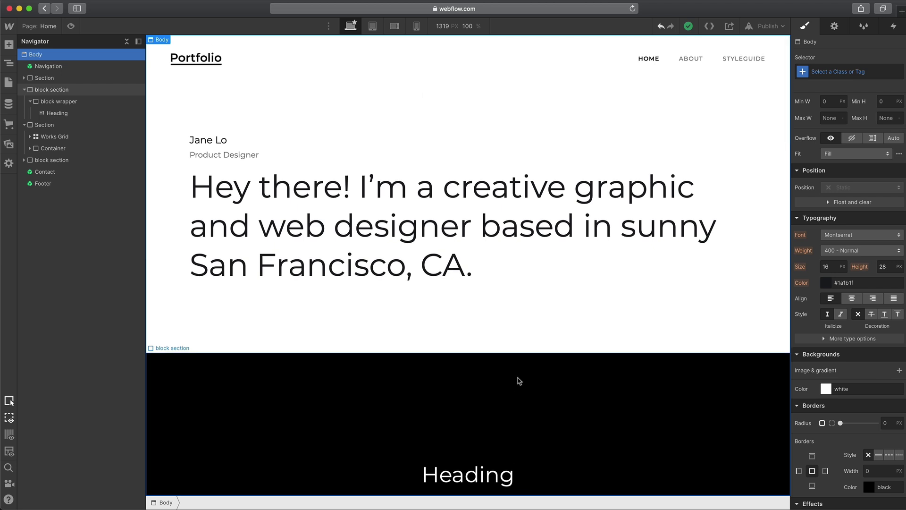
left_click(519, 380)
scroll(534, 366, "down", 5)
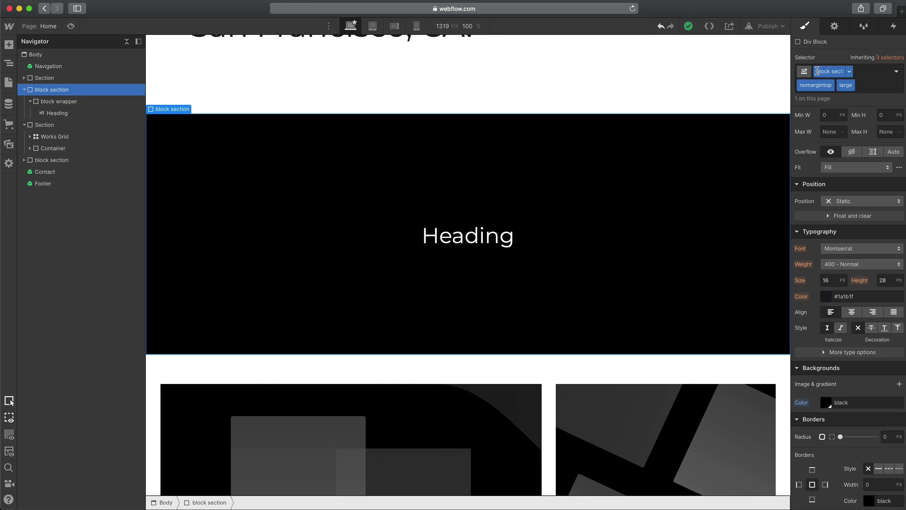
mouse_move(849, 75)
mouse_move(818, 87)
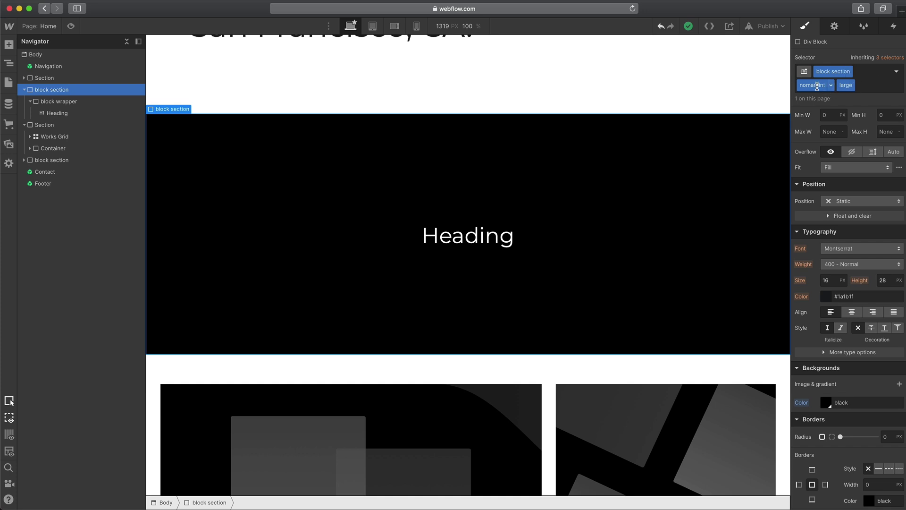